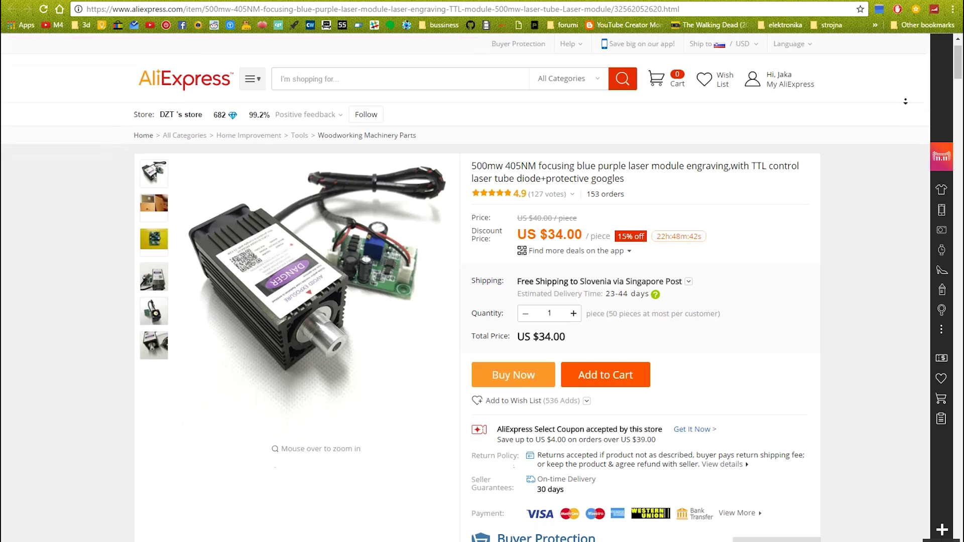
{"action": "scroll", "coordinate": [905, 101], "scroll_direction": "down", "scroll_amount": 1}
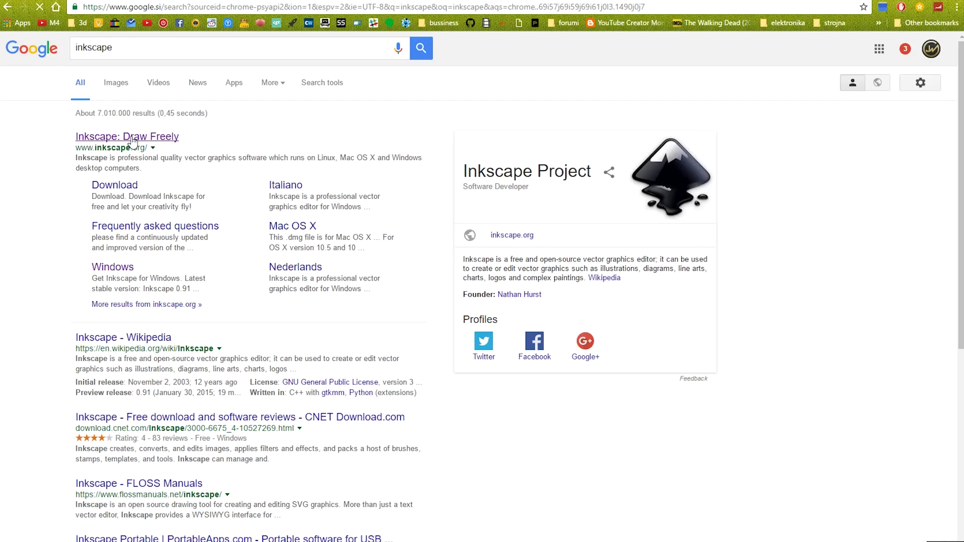
Step: Go from inkscape.org's Download page to J Tech Photonics' software page for the V1.7 laser plug-in
{"action": "left_click", "coordinate": [133, 139]}
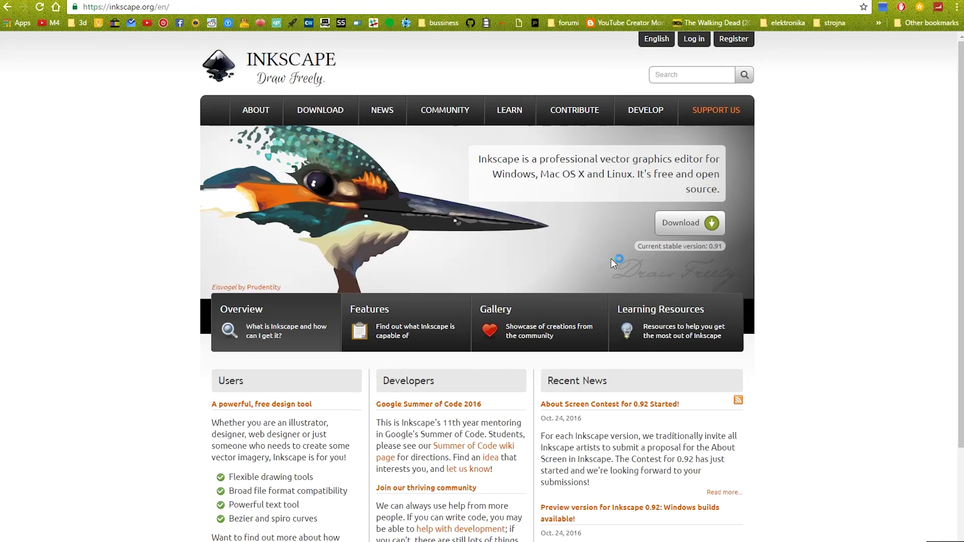
{"action": "left_click", "coordinate": [685, 225]}
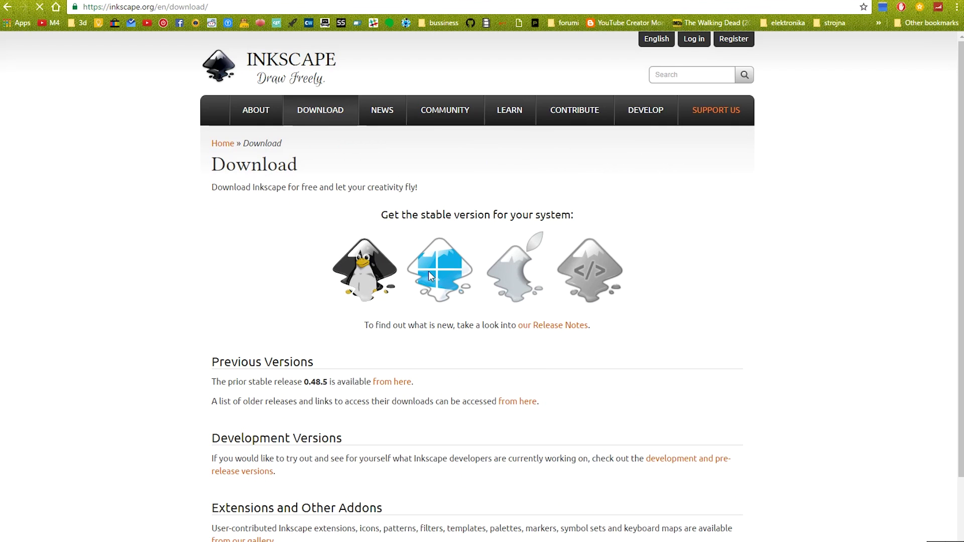
{"action": "left_click", "coordinate": [164, 260]}
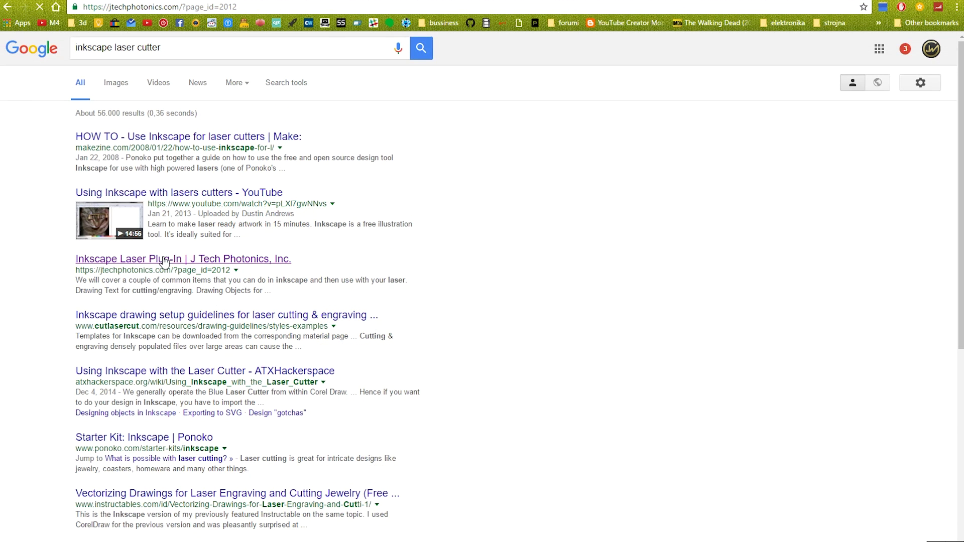
{"action": "left_click", "coordinate": [224, 288]}
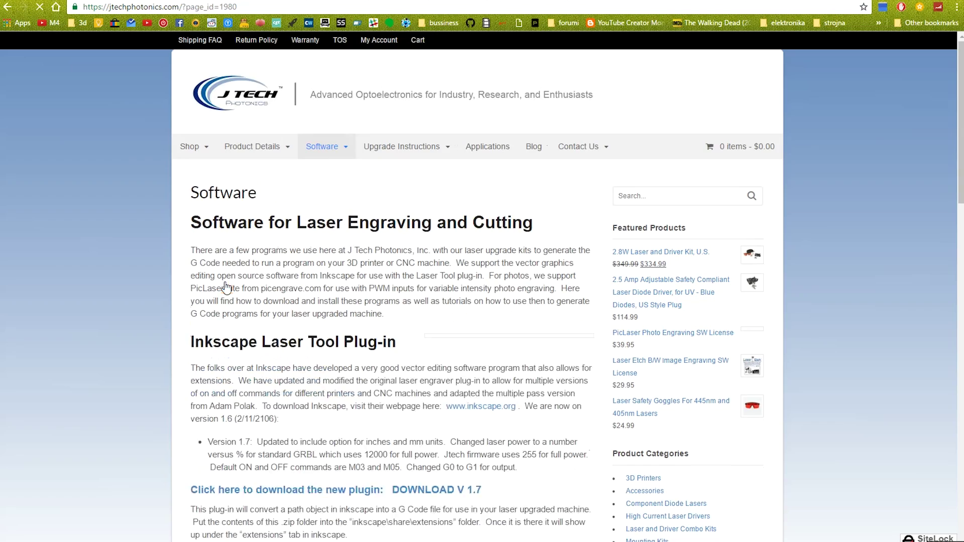
{"action": "scroll", "coordinate": [316, 215], "scroll_direction": "down", "scroll_amount": 3}
Step: Save JTP_Laser_Tool_V1_7.zip to the Desktop, extract it, and copy all the plug-in files
{"action": "left_click", "coordinate": [311, 214]}
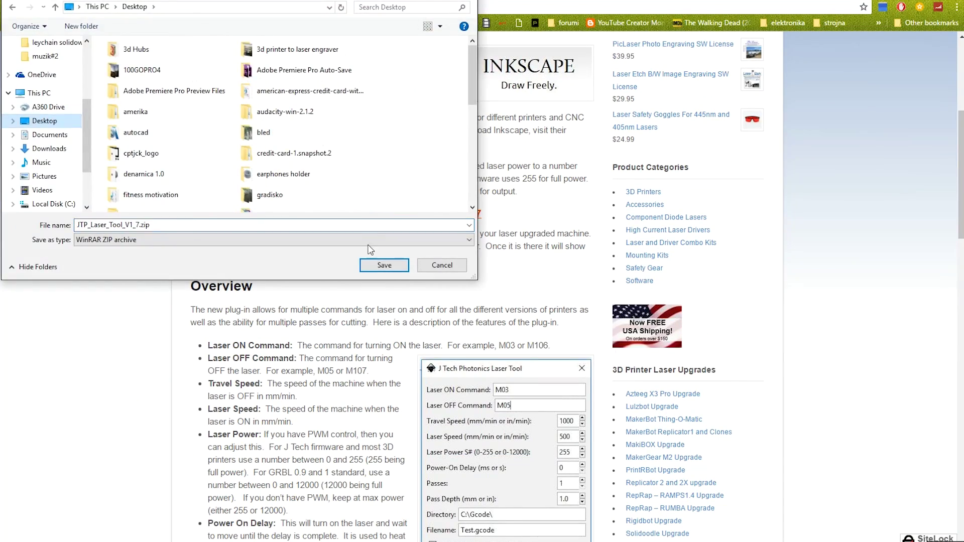
{"action": "key", "text": "Return"}
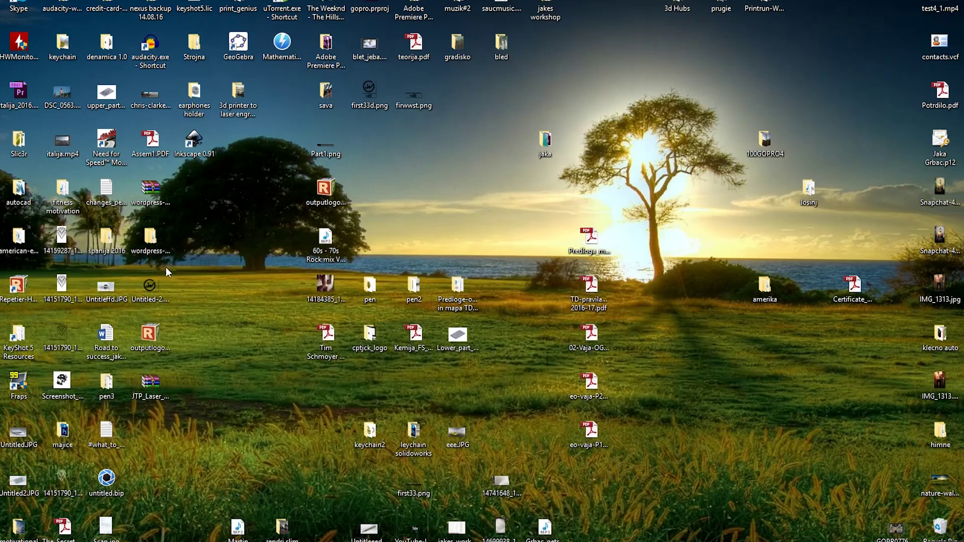
{"action": "right_click", "coordinate": [193, 191]}
{"action": "left_click", "coordinate": [247, 250]}
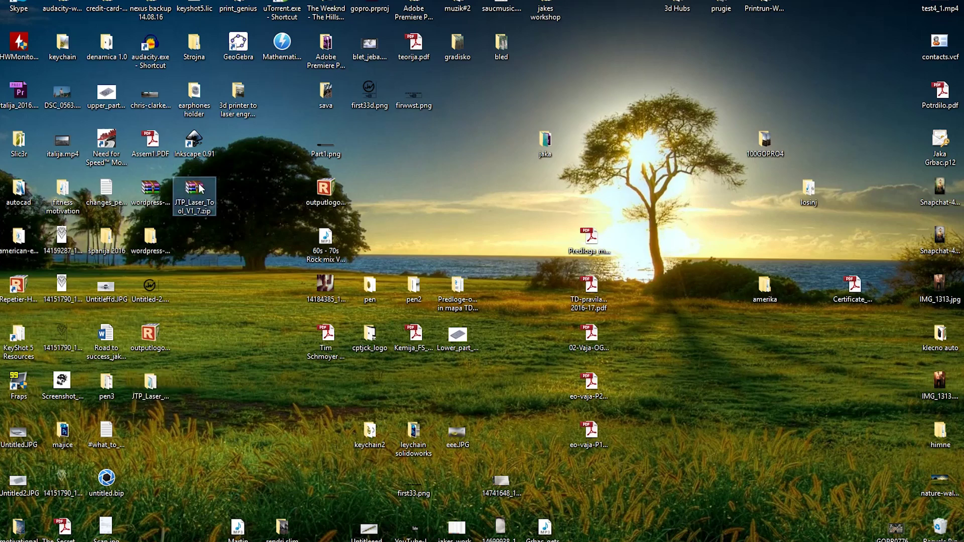
{"action": "double_click", "coordinate": [150, 384]}
{"action": "key", "text": "ctrl+a"}
{"action": "right_click", "coordinate": [524, 236]}
{"action": "left_click", "coordinate": [553, 382]}
{"action": "left_click", "coordinate": [844, 117]}
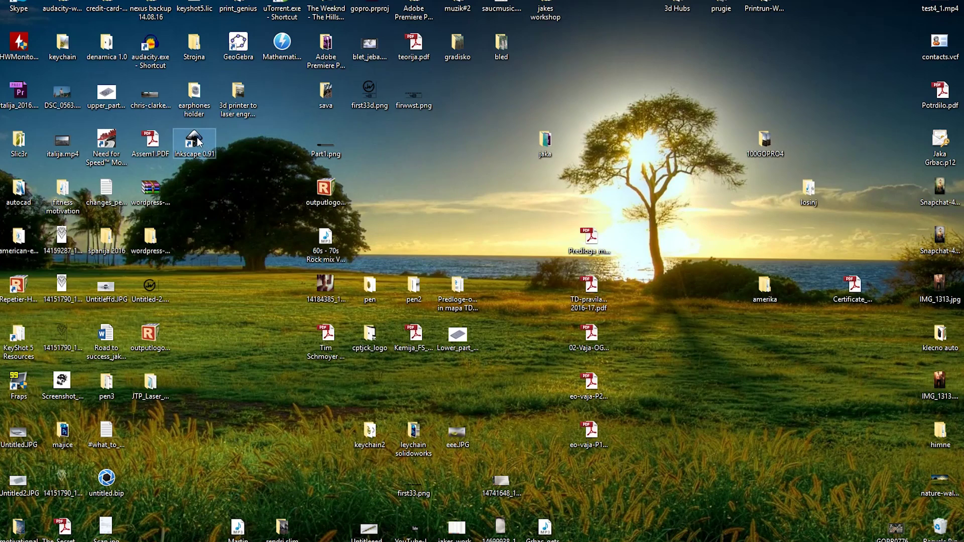
Step: Paste the plug-in files into Inkscape's share\extensions folder, replacing existing files with administrator permission
{"action": "right_click", "coordinate": [197, 142]}
{"action": "left_click", "coordinate": [232, 158]}
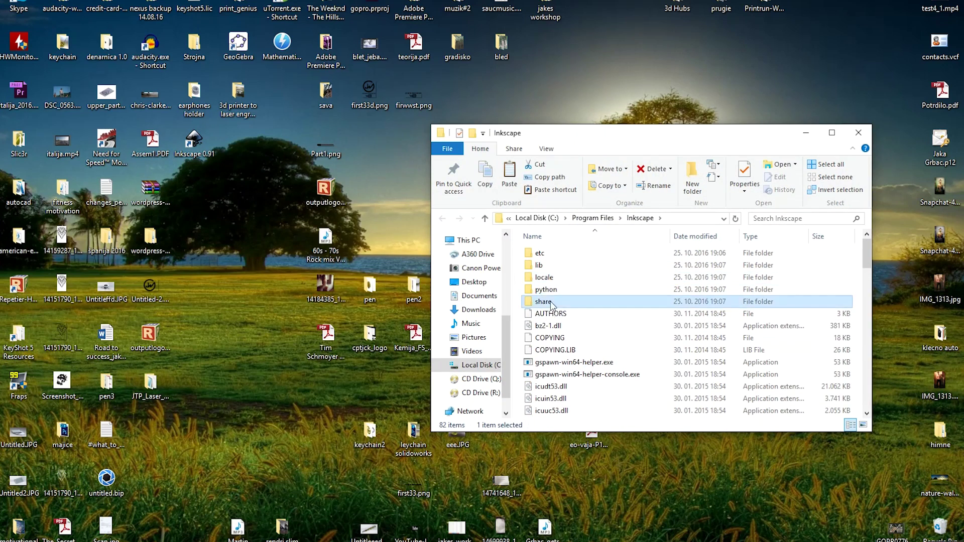
{"action": "double_click", "coordinate": [547, 302]}
{"action": "double_click", "coordinate": [557, 290]}
{"action": "scroll", "coordinate": [557, 295], "scroll_direction": "down", "scroll_amount": 5}
{"action": "key", "text": "ctrl+v"}
{"action": "left_click", "coordinate": [495, 184]}
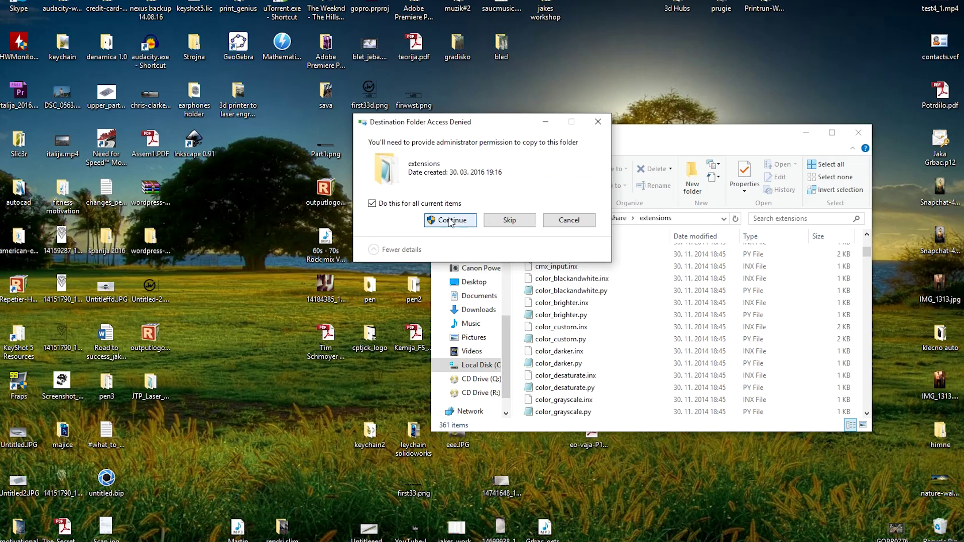
{"action": "left_click", "coordinate": [448, 220]}
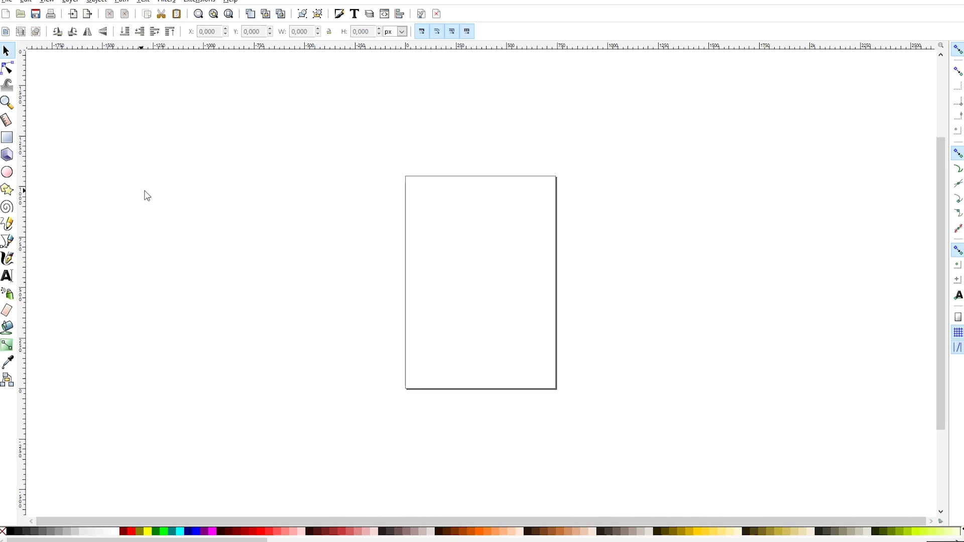
Step: Set the document page size to 200 x 200 mm
{"action": "key", "text": "ctrl+shift+d"}
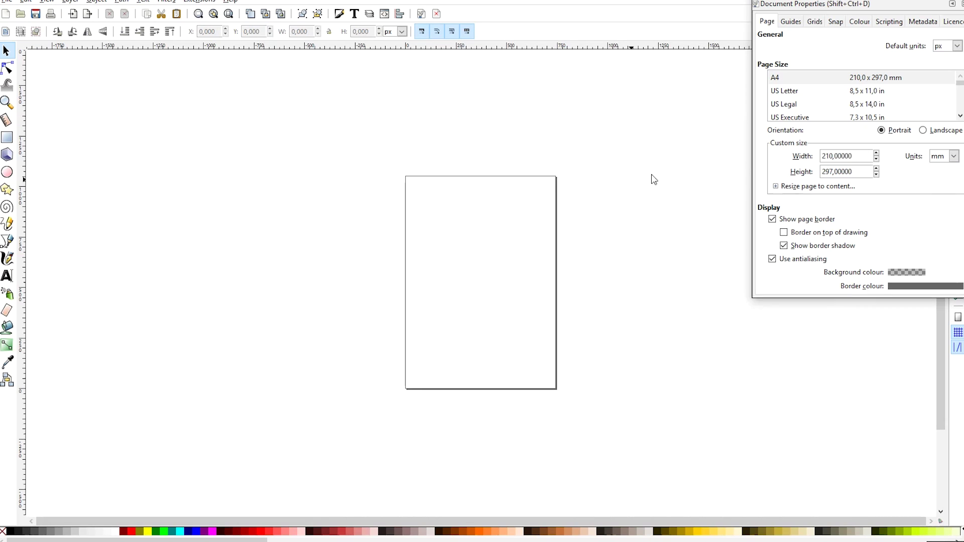
{"action": "type", "text": "200"}
{"action": "key", "text": "Tab"}
{"action": "type", "text": "200"}
{"action": "left_click", "coordinate": [7, 103]}
Step: Zoom onto the square page and import the black JW logo image
{"action": "left_click", "coordinate": [10, 32]}
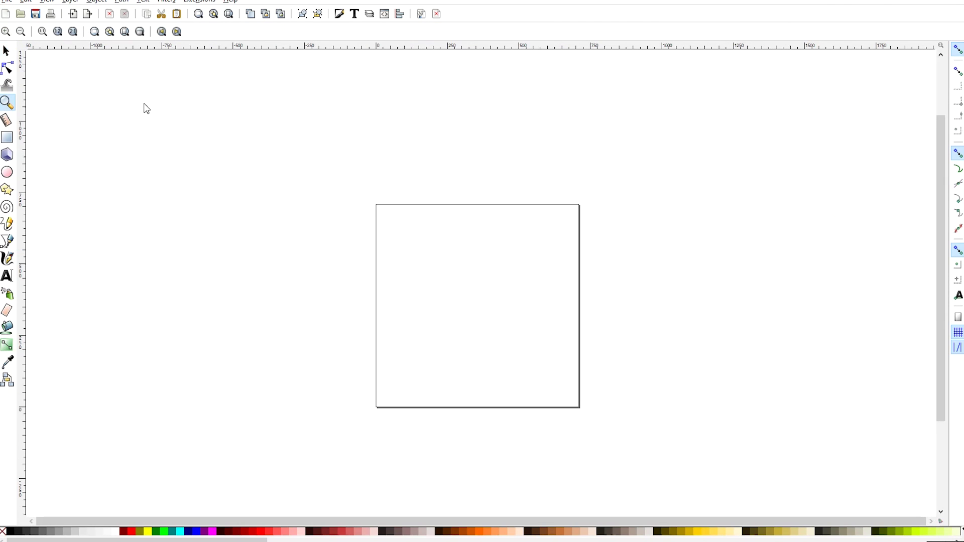
{"action": "key", "text": "s"}
{"action": "scroll", "coordinate": [942, 327], "scroll_direction": "down", "scroll_amount": 1}
{"action": "key", "text": "z"}
{"action": "left_click", "coordinate": [433, 224], "text": "shift"}
{"action": "left_click", "coordinate": [432, 224]}
{"action": "left_click", "coordinate": [372, 321]}
{"action": "left_click", "coordinate": [354, 291]}
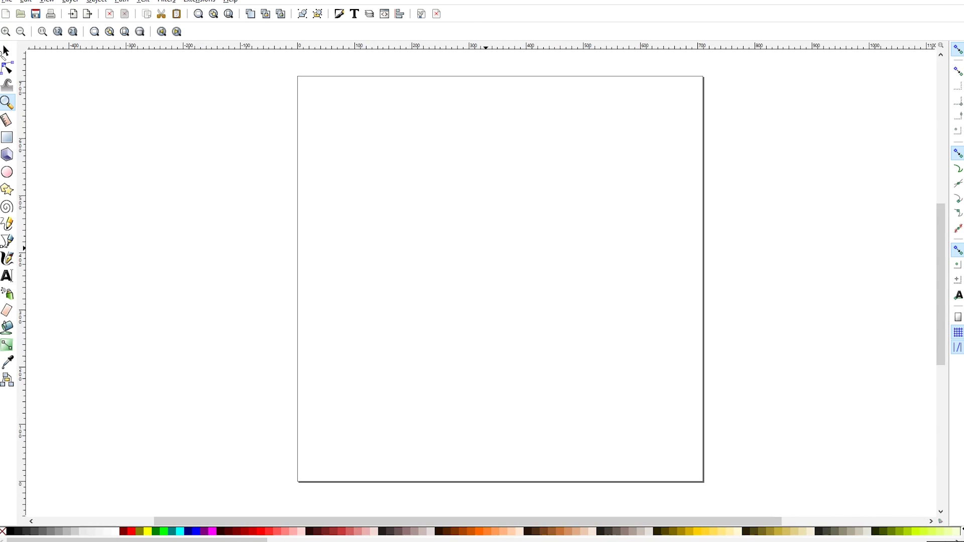
{"action": "key", "text": "s"}
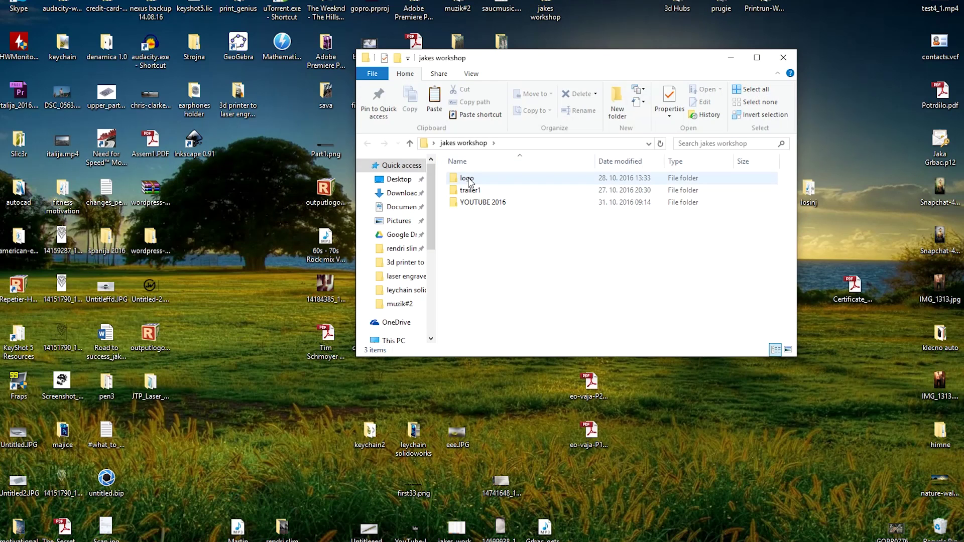
{"action": "double_click", "coordinate": [469, 179]}
{"action": "scroll", "coordinate": [581, 259], "scroll_direction": "down", "scroll_amount": 5}
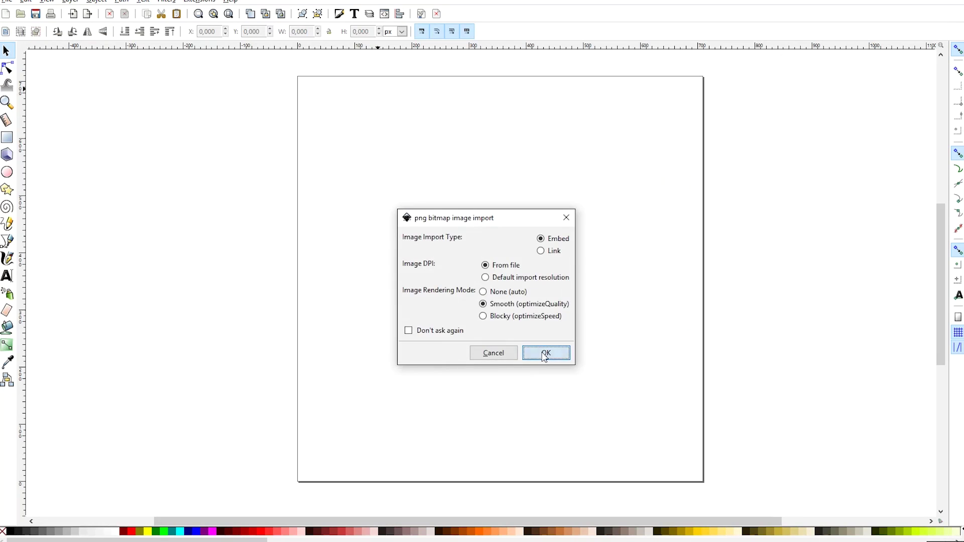
{"action": "left_click", "coordinate": [545, 357]}
Step: Resize the logo to 50 x 50 mm using millimetre units
{"action": "left_click", "coordinate": [401, 31]}
{"action": "left_click", "coordinate": [389, 84]}
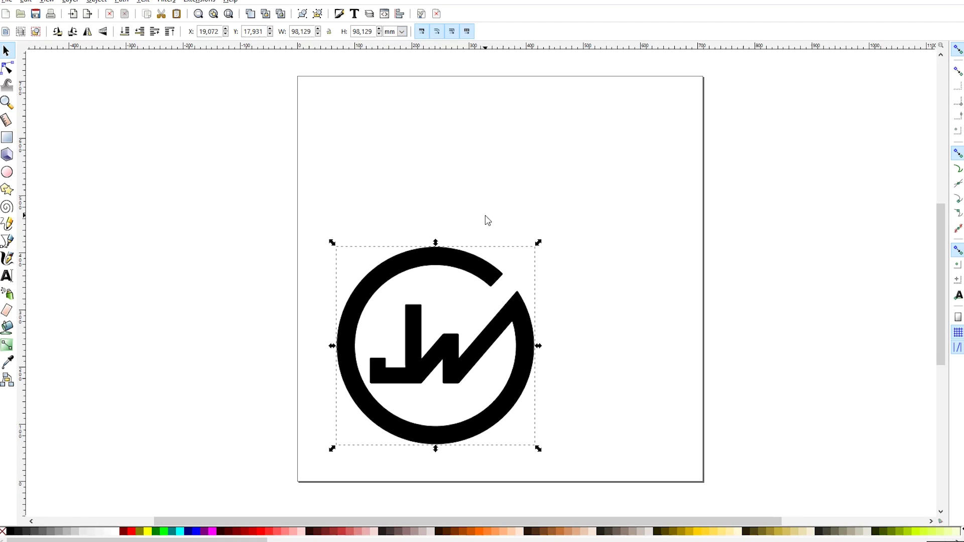
{"action": "left_click", "coordinate": [402, 31]}
{"action": "left_click", "coordinate": [392, 98]}
{"action": "type", "text": "50"}
{"action": "key", "text": "Return"}
{"action": "triple_click", "coordinate": [304, 32]}
{"action": "type", "text": "50"}
{"action": "key", "text": "Return"}
Step: Position the logo at X 0, Y 0 in the page's bottom-left corner
{"action": "triple_click", "coordinate": [256, 31]}
{"action": "type", "text": "0"}
{"action": "key", "text": "Return"}
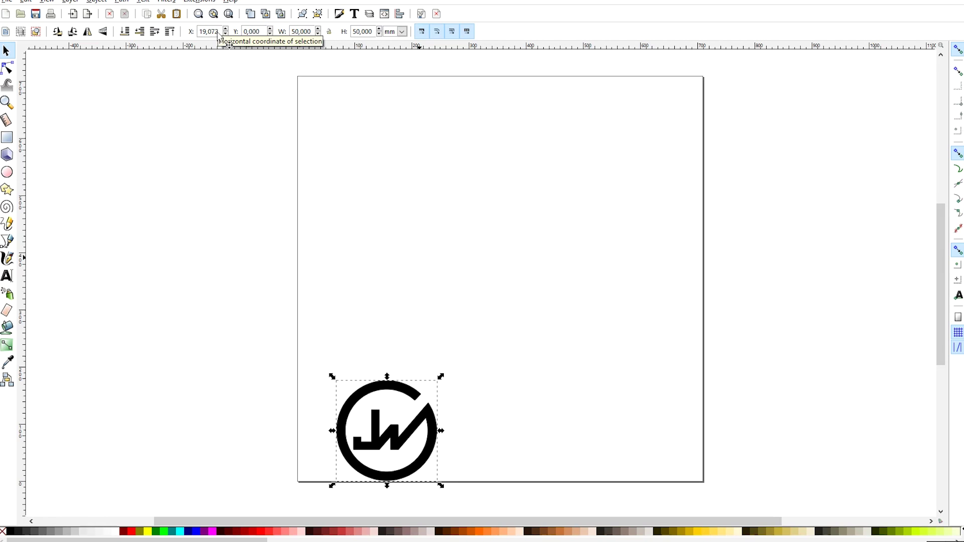
{"action": "triple_click", "coordinate": [209, 31]}
{"action": "type", "text": "0"}
{"action": "key", "text": "Return"}
Step: Trace the logo image into a vector path with Trace Bitmap, using live preview
{"action": "left_click", "coordinate": [367, 397]}
{"action": "left_click", "coordinate": [122, 3]}
{"action": "left_click", "coordinate": [138, 37]}
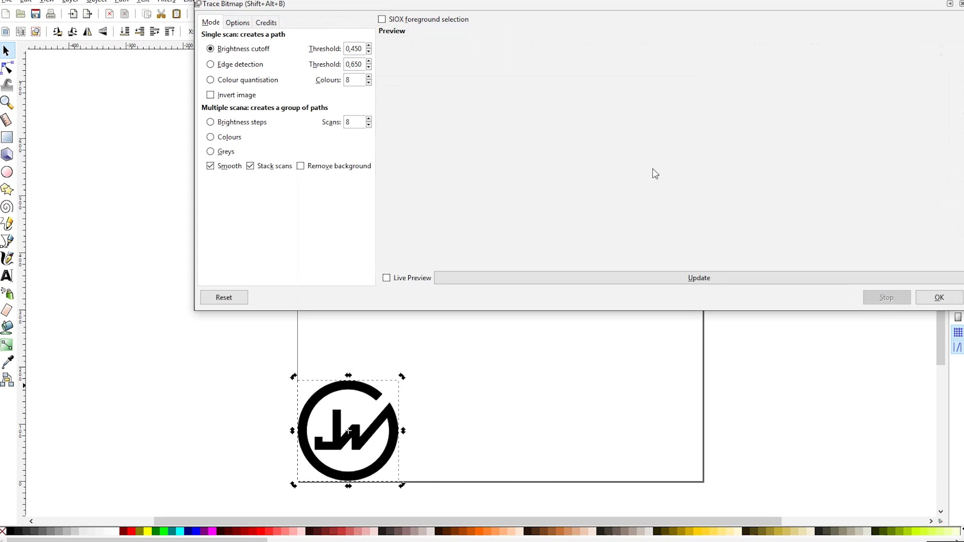
{"action": "left_click", "coordinate": [388, 276]}
{"action": "left_click", "coordinate": [937, 297]}
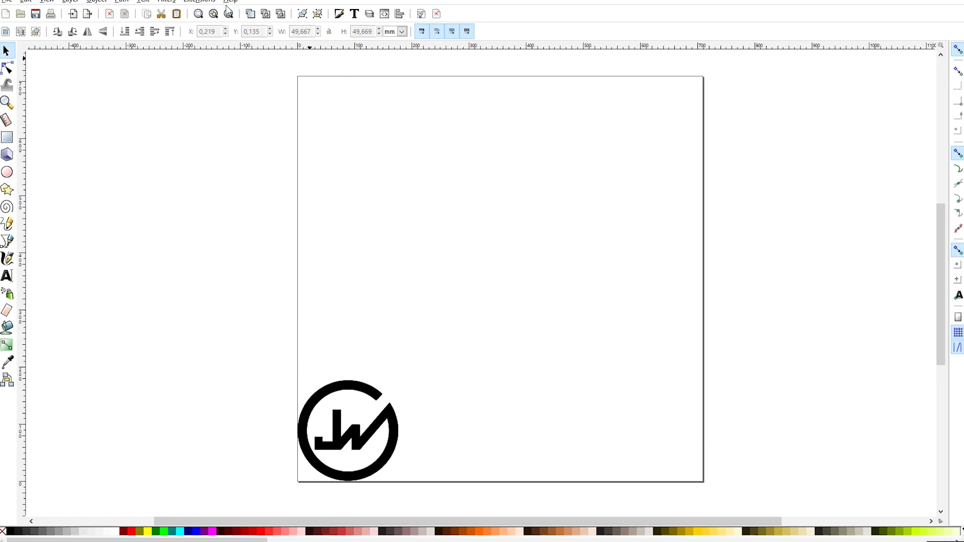
{"action": "left_click", "coordinate": [200, 2]}
Step: In J Tech Photonics Laser Tool, generate outputlogo.gcode with M106 commands, speed 150, power 255
{"action": "mouse_move", "coordinate": [254, 93]}
{"action": "left_click", "coordinate": [401, 93]}
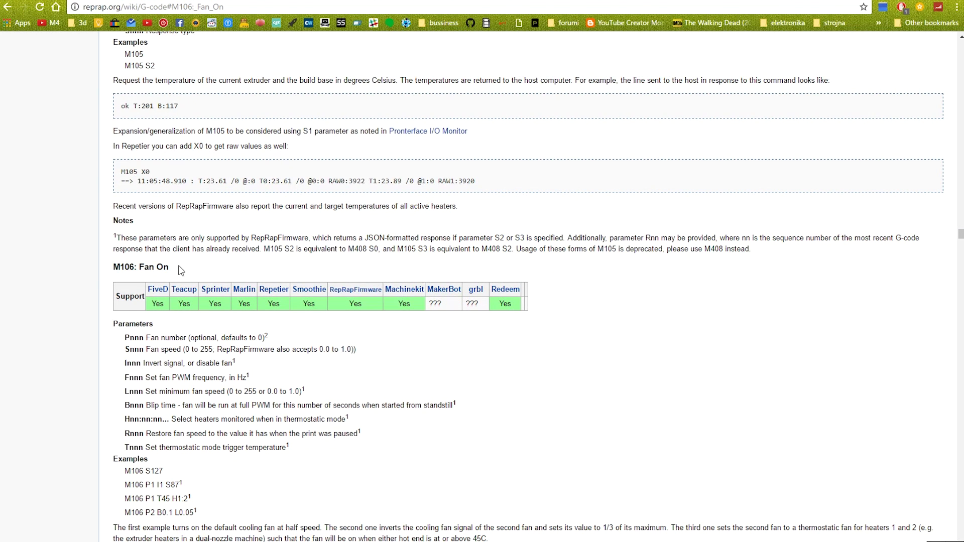
{"action": "scroll", "coordinate": [429, 332], "scroll_direction": "down", "scroll_amount": 1}
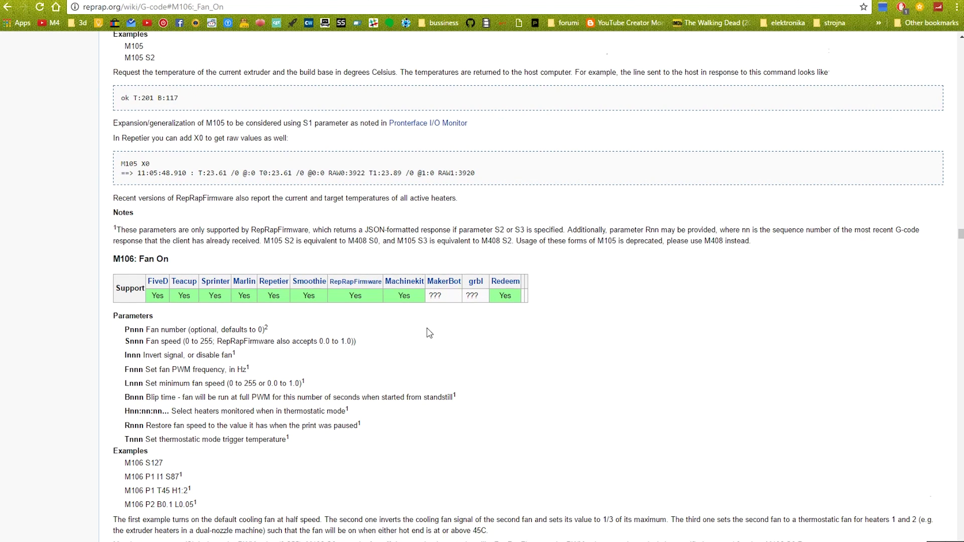
{"action": "scroll", "coordinate": [429, 332], "scroll_direction": "down", "scroll_amount": 3}
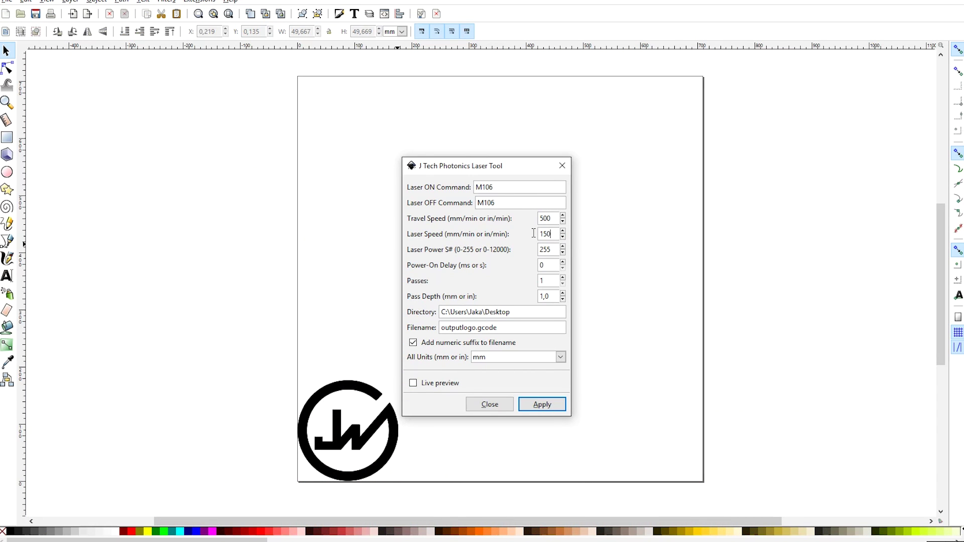
{"action": "left_click", "coordinate": [533, 405]}
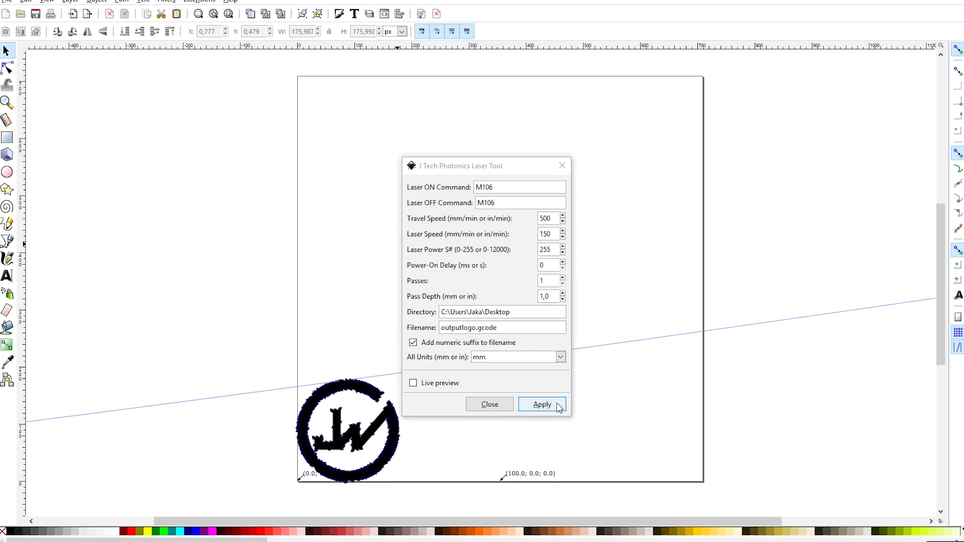
{"action": "left_click", "coordinate": [490, 404]}
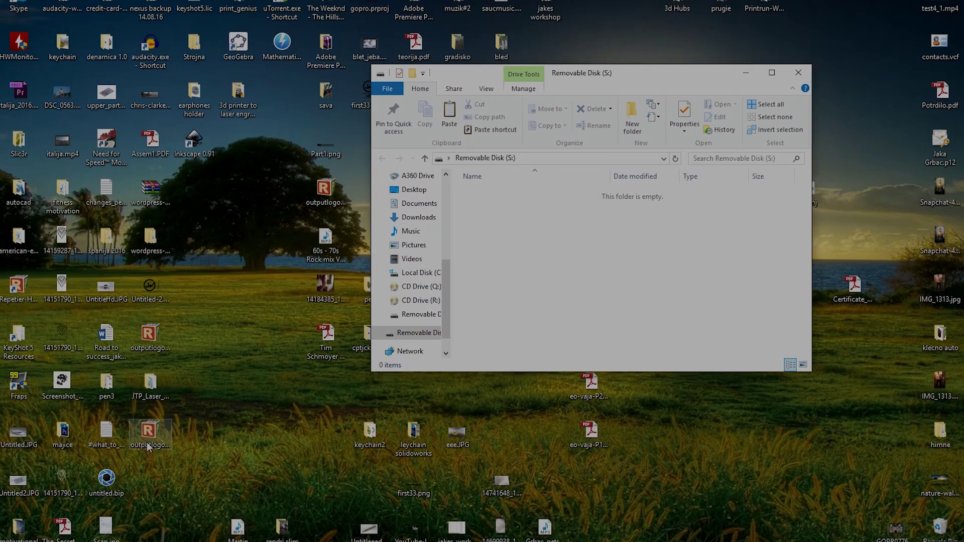
Step: Drag outputlogo_0009.gcode from the Desktop into the Removable Disk (S:) window
{"action": "left_click_drag", "start_coordinate": [517, 240], "coordinate": [522, 234]}
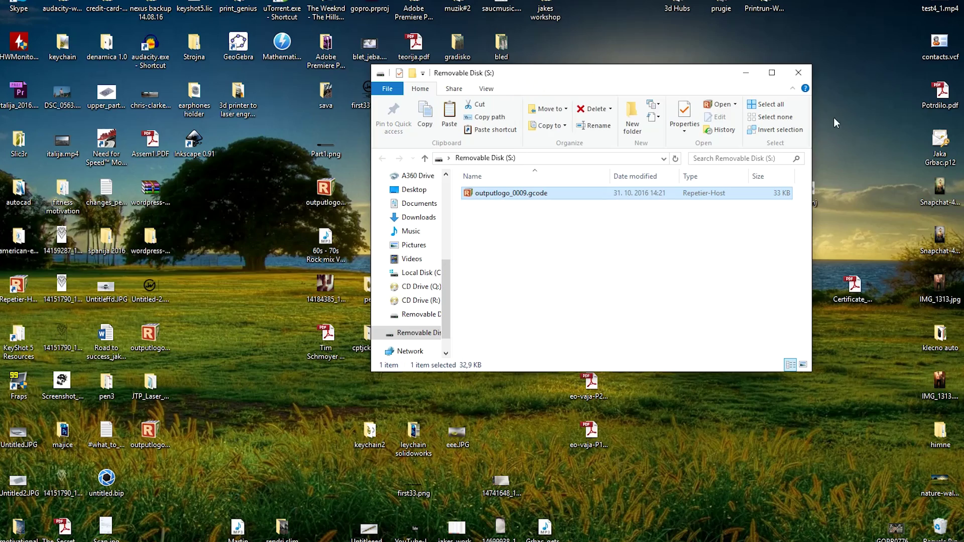